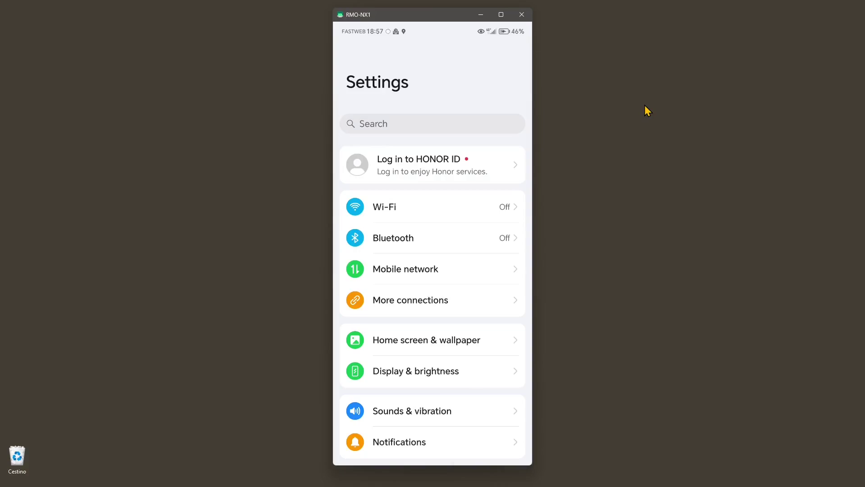
Open Mobile network, then back out through the Settings list to the home screen.
{"action": "left_click", "coordinate": [383, 285]}
{"action": "right_click", "coordinate": [384, 285]}
{"action": "right_click", "coordinate": [399, 112]}
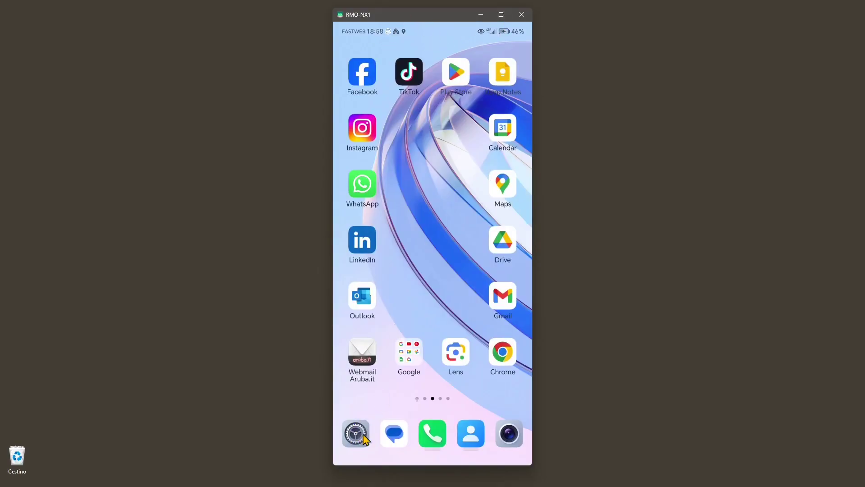
Reopen Settings from the dock and go to the Mobile network page.
{"action": "left_click", "coordinate": [356, 434]}
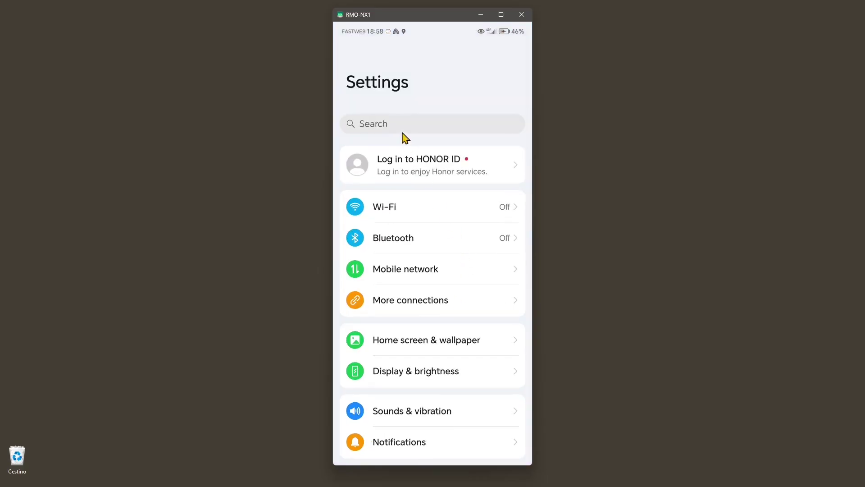
{"action": "left_click", "coordinate": [425, 279]}
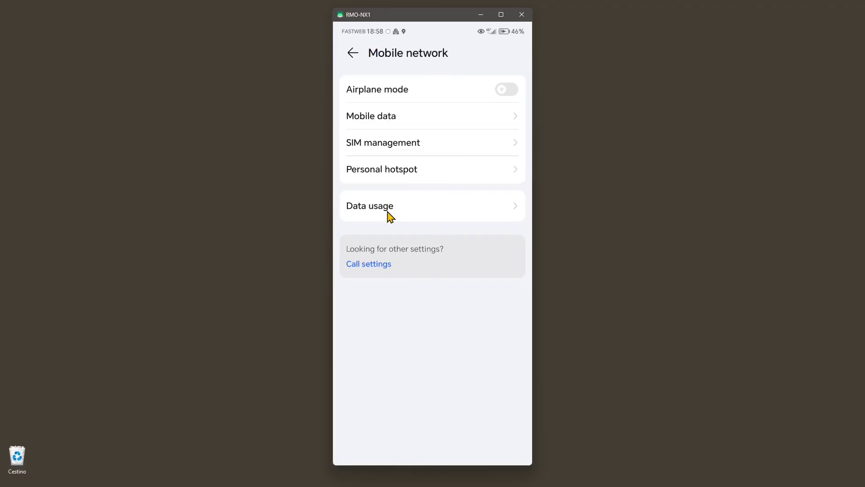
Open the Mobile data page showing the SIM 1 and SIM 2 options.
{"action": "left_click", "coordinate": [378, 121]}
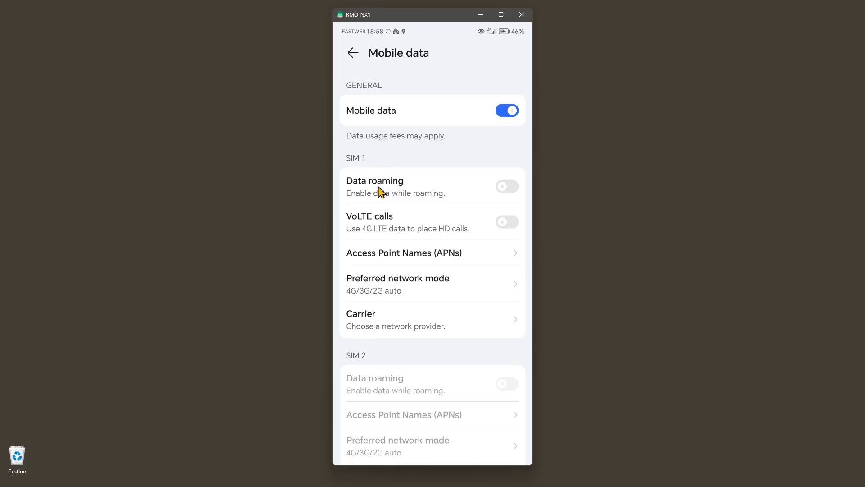
{"action": "scroll", "coordinate": [441, 197], "scroll_direction": "down", "scroll_amount": 1}
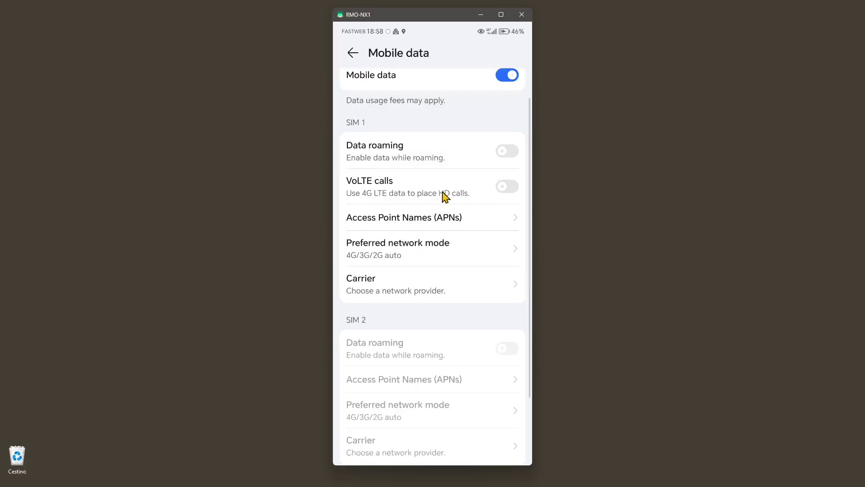
{"action": "scroll", "coordinate": [435, 194], "scroll_direction": "down", "scroll_amount": 1}
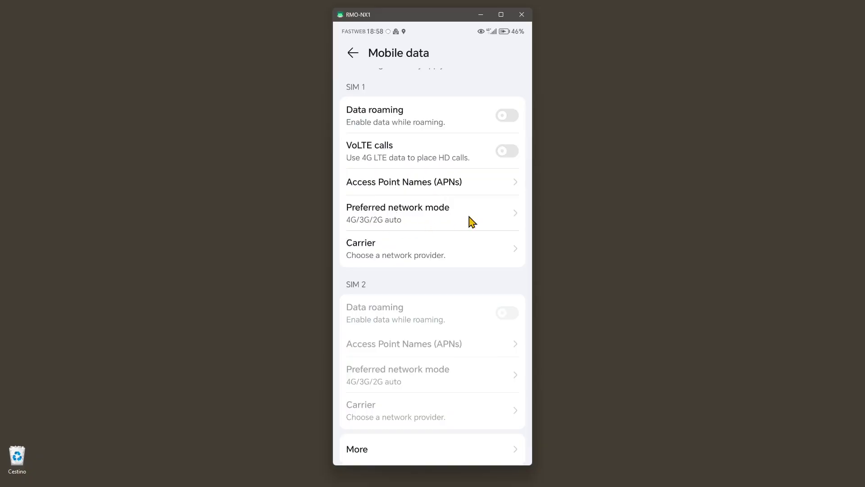
Switch SIM 1 from 3G only to 5G/4G/3G/2G auto, then recheck and cancel.
{"action": "left_click", "coordinate": [458, 213]}
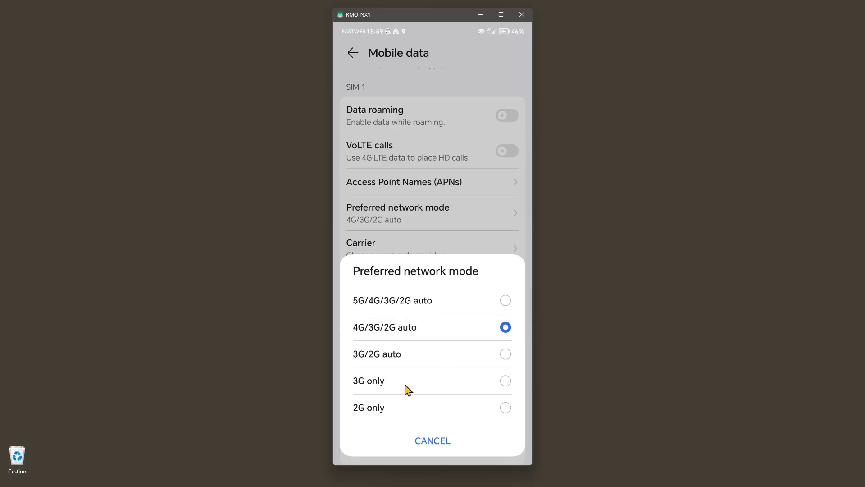
{"action": "left_click", "coordinate": [504, 382]}
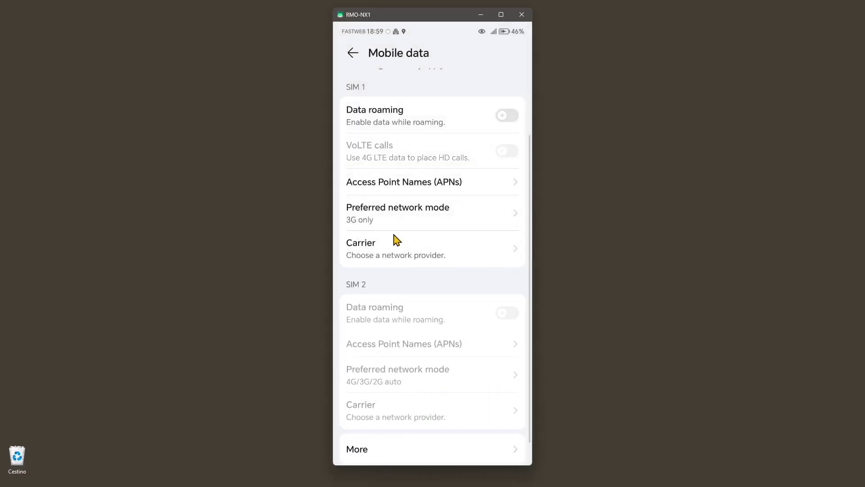
{"action": "left_click", "coordinate": [395, 221]}
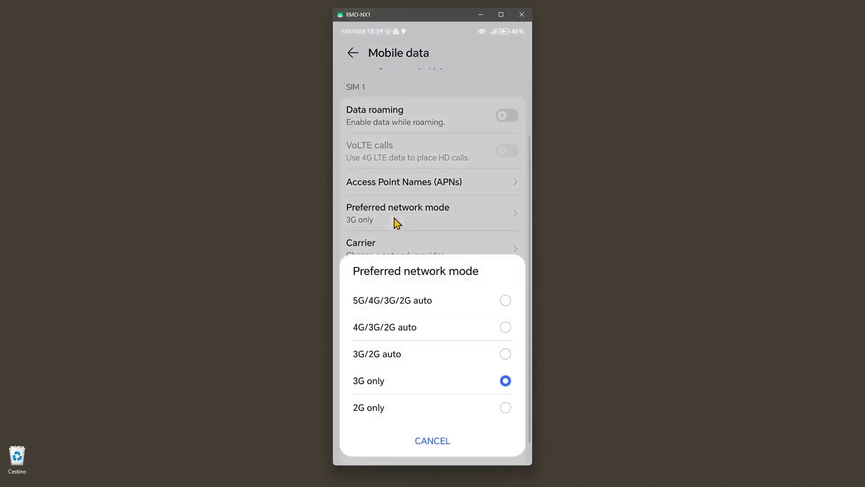
{"action": "left_click", "coordinate": [507, 307]}
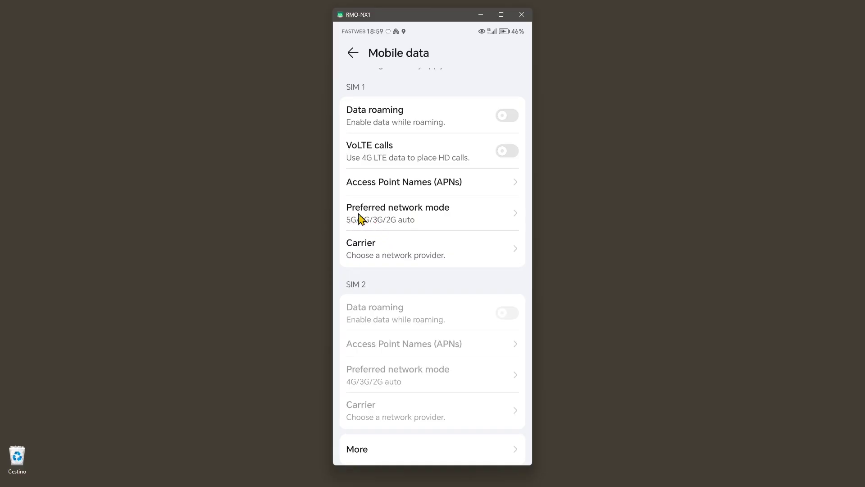
{"action": "left_click", "coordinate": [383, 221]}
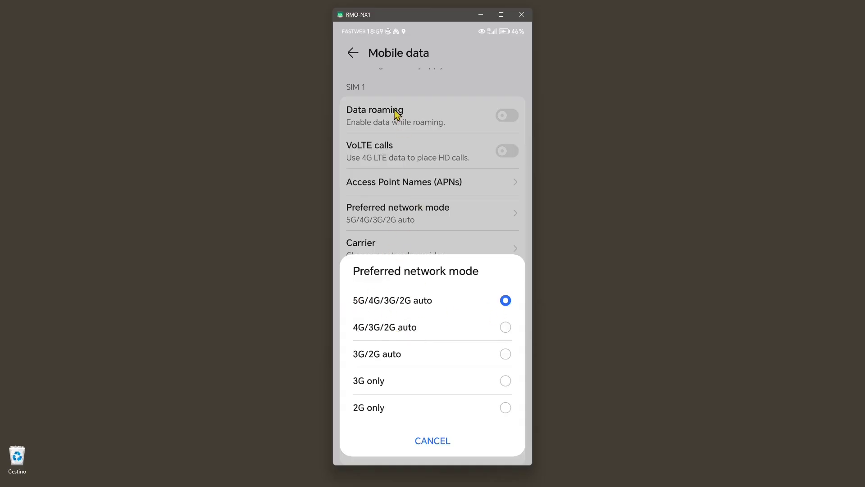
{"action": "left_click", "coordinate": [431, 445]}
{"action": "scroll", "coordinate": [419, 284], "scroll_direction": "up", "scroll_amount": 2}
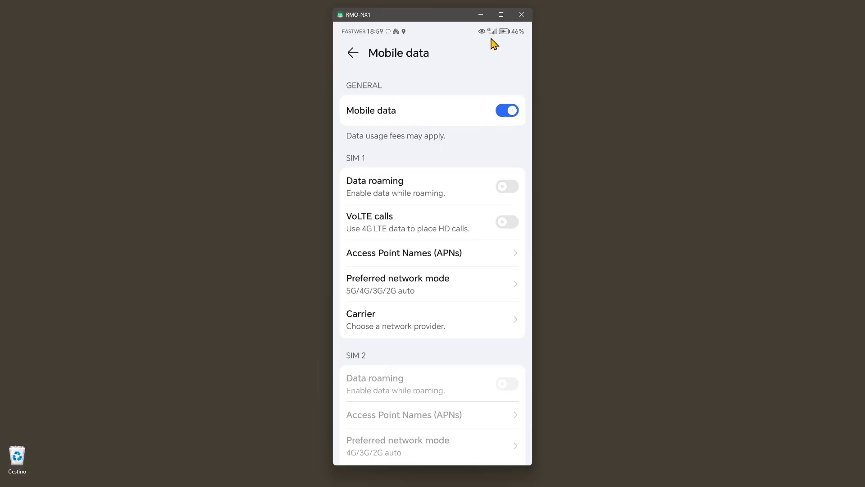
Leave Settings for the home screen, briefly opening and closing the notification shade.
{"action": "left_click", "coordinate": [354, 54]}
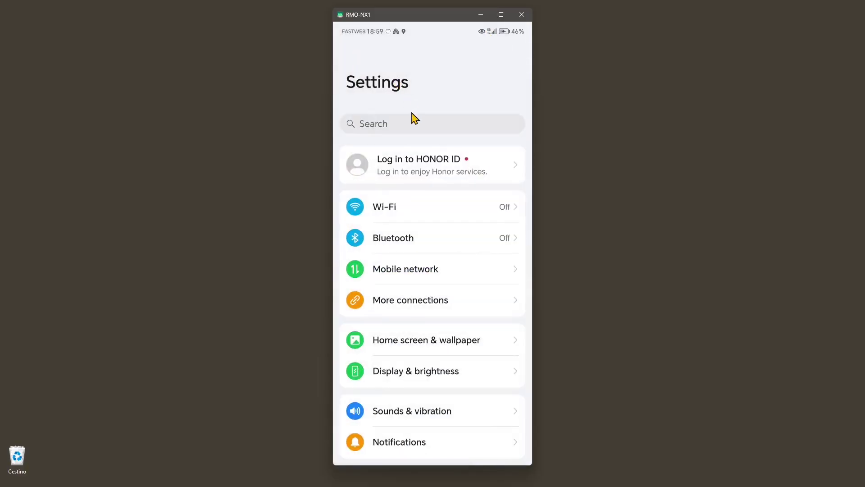
{"action": "scroll", "coordinate": [414, 119], "scroll_direction": "down", "scroll_amount": 10}
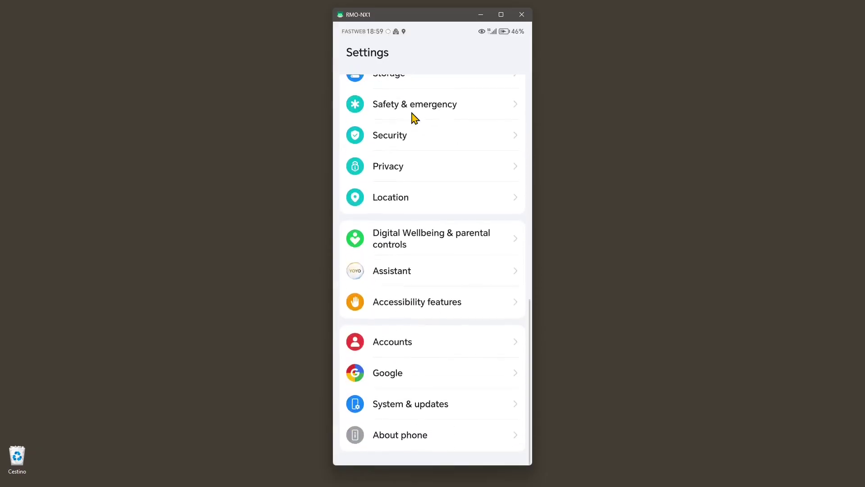
{"action": "key", "text": "alt+n"}
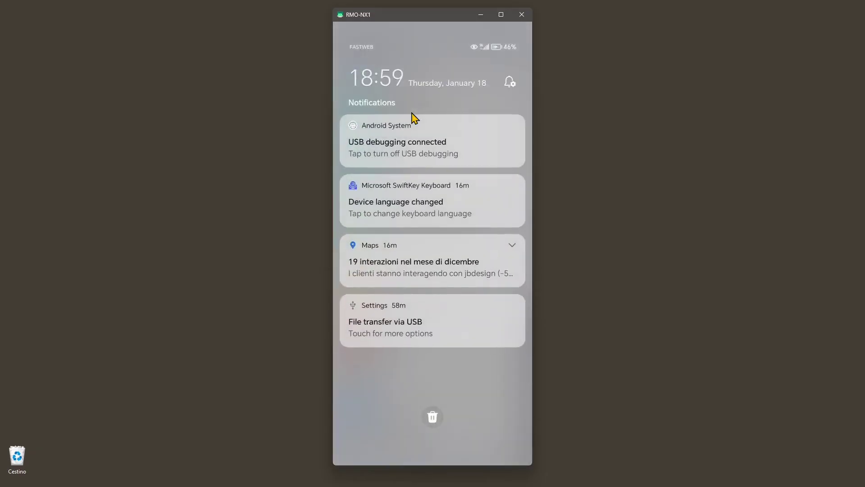
{"action": "key", "text": "alt+shift+n"}
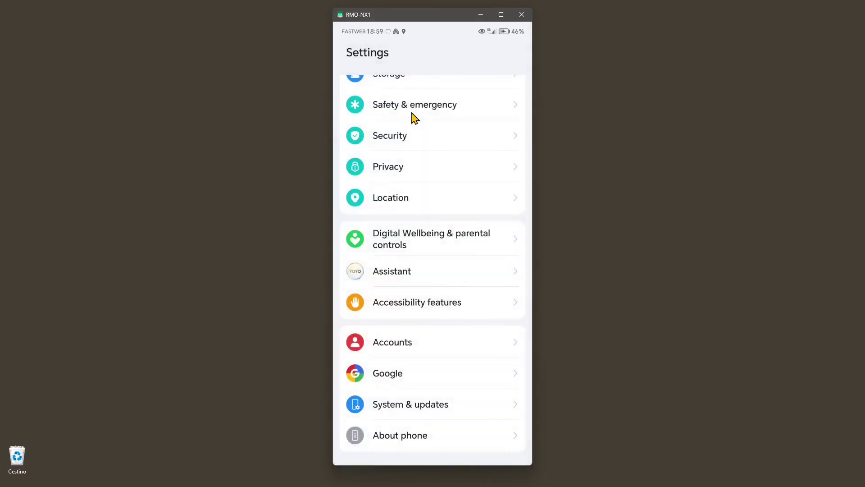
{"action": "key", "text": "alt+h"}
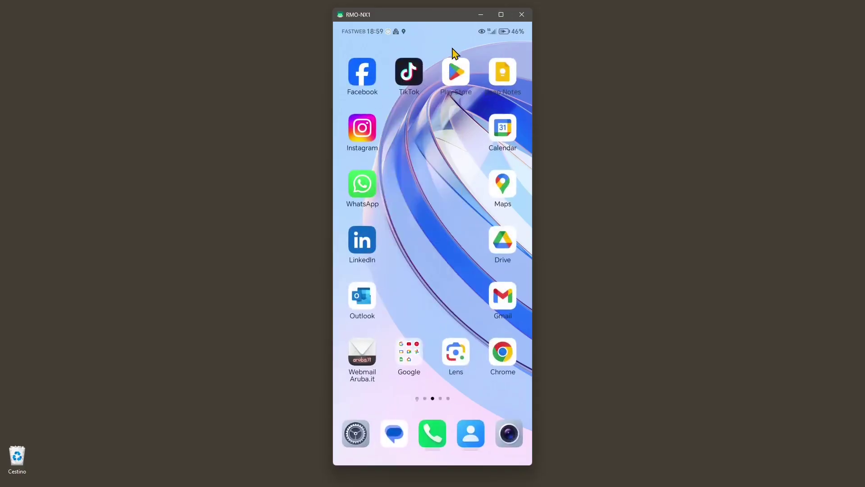
Pull down the notification shade, return home, then bring up Control Center.
{"action": "left_click_drag", "start_coordinate": [459, 30], "coordinate": [450, 130]}
{"action": "mouse_move", "coordinate": [452, 161]}
{"action": "left_mouse_down"}
{"action": "mouse_move", "coordinate": [456, 131]}
{"action": "mouse_move", "coordinate": [440, 320]}
{"action": "mouse_move", "coordinate": [464, 36]}
{"action": "left_mouse_up"}
{"action": "left_click_drag", "start_coordinate": [443, 35], "coordinate": [434, 263]}
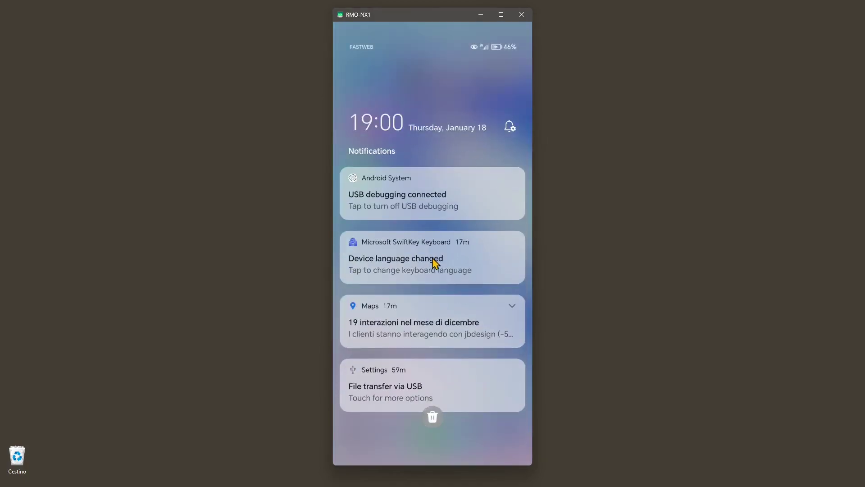
{"action": "scroll", "coordinate": [434, 263], "scroll_direction": "down", "scroll_amount": 2}
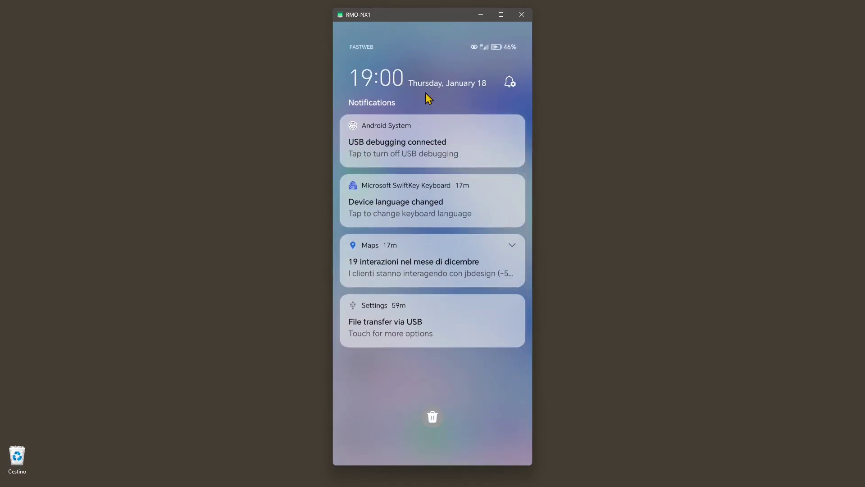
{"action": "right_click", "coordinate": [378, 129]}
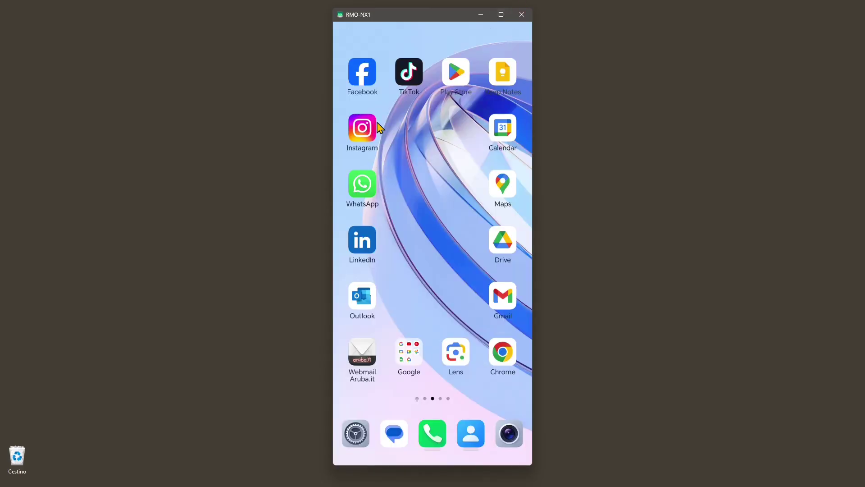
{"action": "key", "text": "alt+n"}
{"action": "key", "text": "alt+n"}
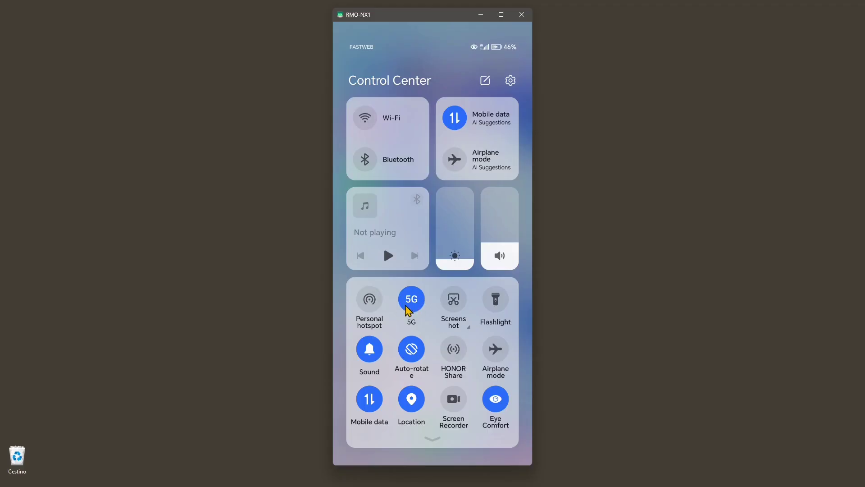
Toggle the 5G tile off and back on in Control Center.
{"action": "left_click", "coordinate": [413, 311]}
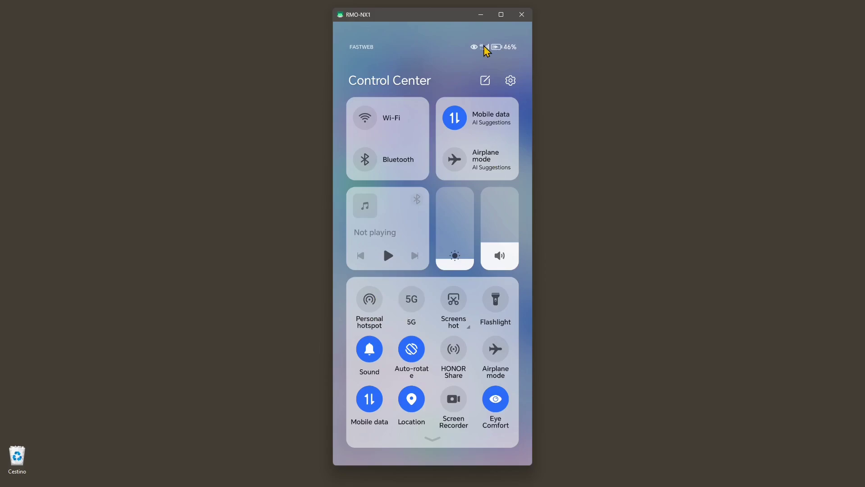
{"action": "left_click", "coordinate": [414, 302]}
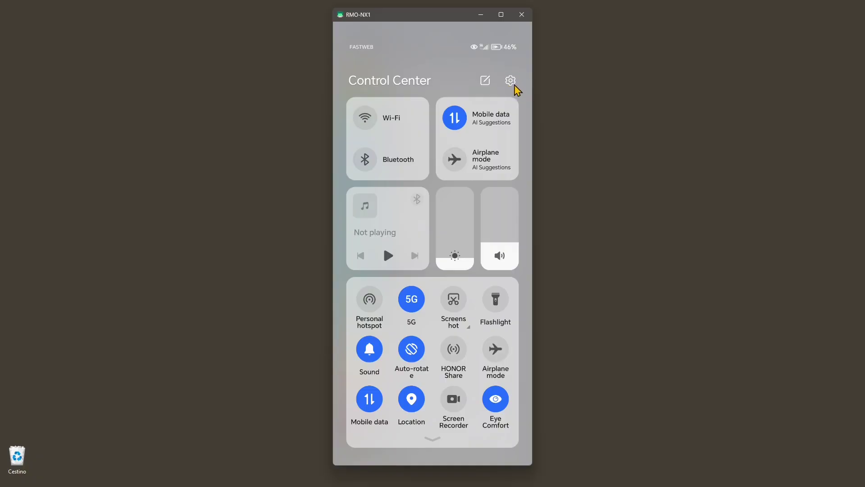
Open the Control Center shortcut switch editor.
{"action": "left_click", "coordinate": [485, 82]}
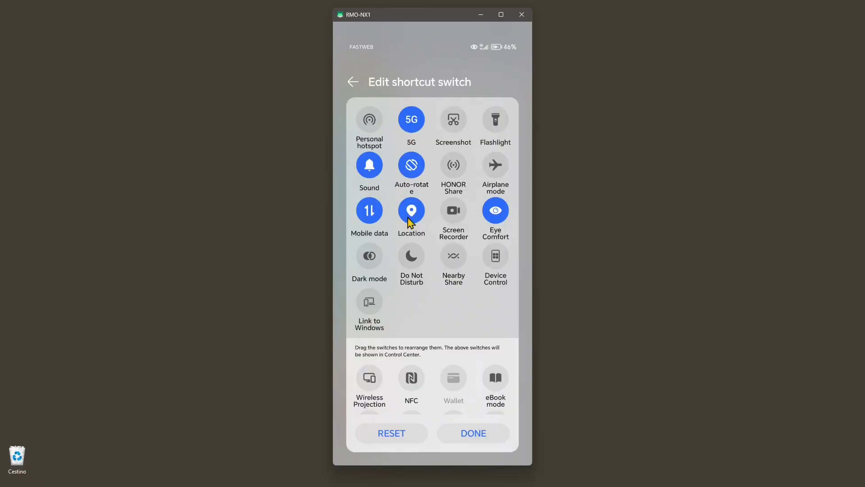
{"action": "scroll", "coordinate": [435, 297], "scroll_direction": "down", "scroll_amount": 1}
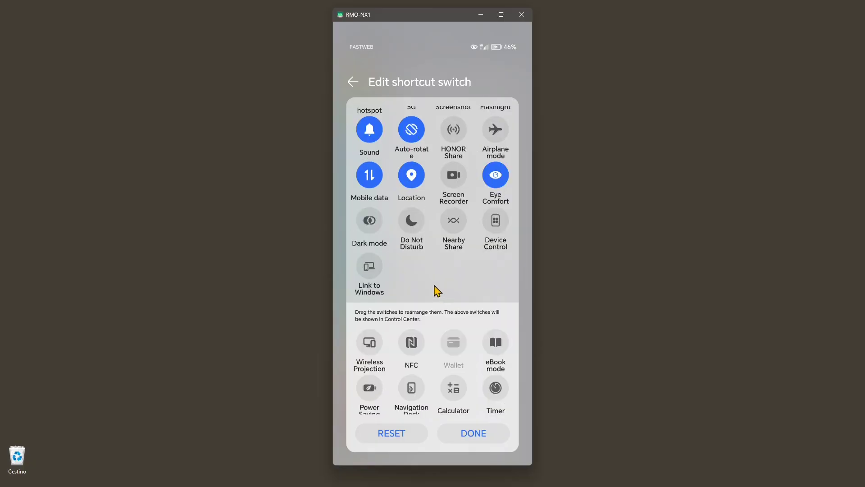
{"action": "scroll", "coordinate": [436, 282], "scroll_direction": "up", "scroll_amount": 1}
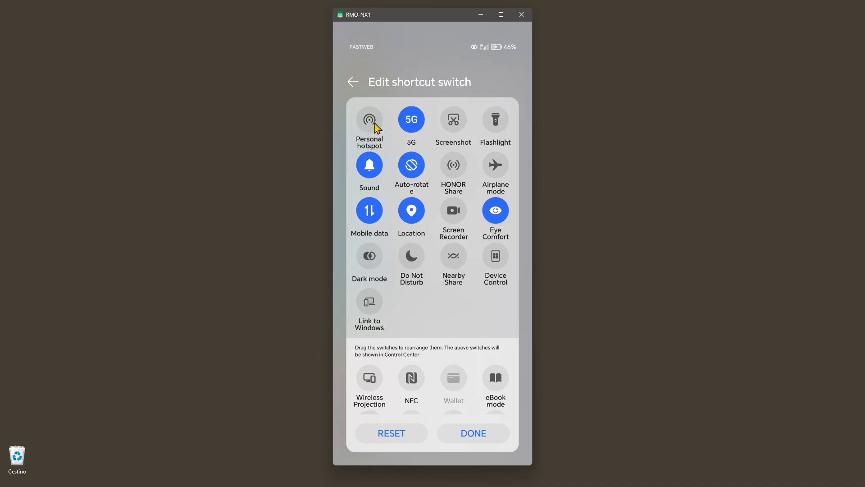
{"action": "scroll", "coordinate": [463, 298], "scroll_direction": "down", "scroll_amount": 2}
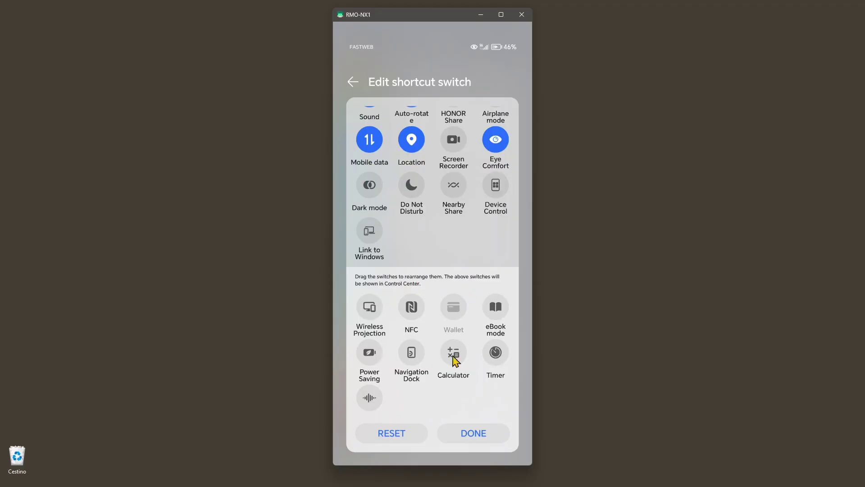
{"action": "scroll", "coordinate": [449, 330], "scroll_direction": "down", "scroll_amount": 2}
Launch Calculator from the editor, back out of it, and reopen Control Center.
{"action": "left_click", "coordinate": [453, 284]}
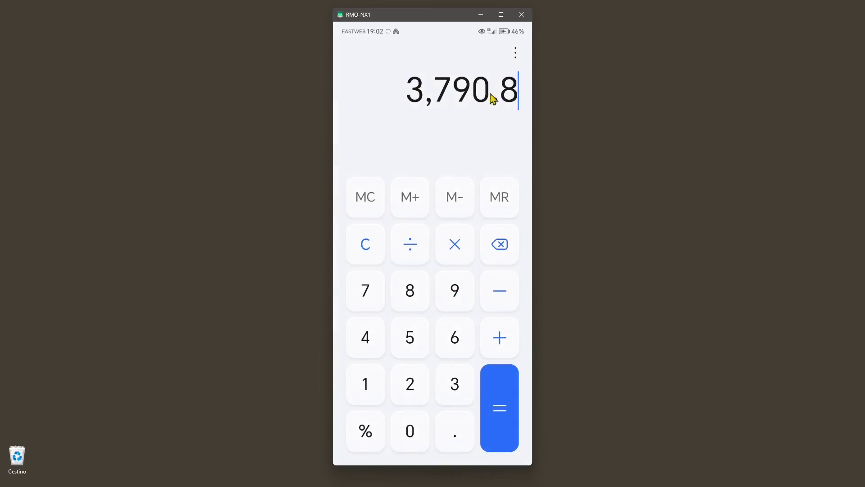
{"action": "right_click", "coordinate": [409, 331]}
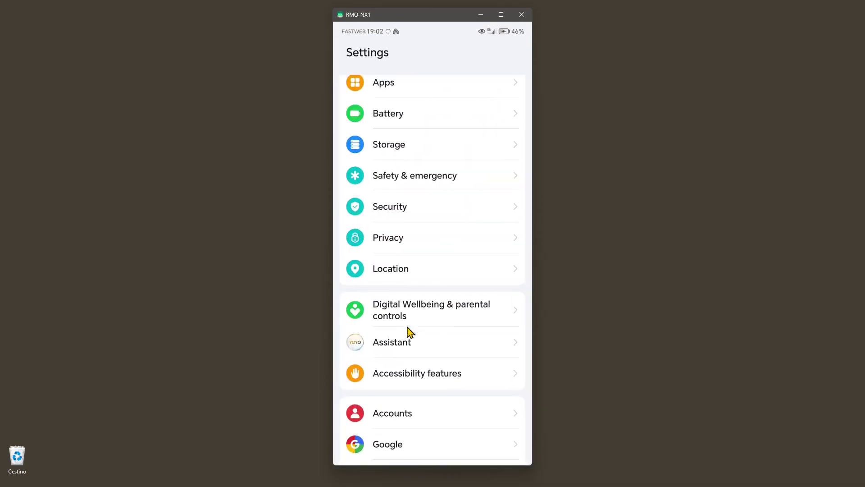
{"action": "key", "text": "alt+n"}
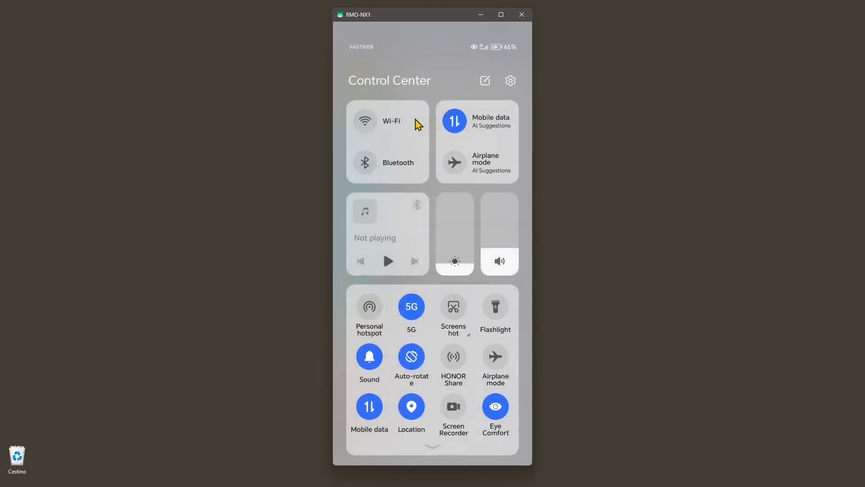
Reopen the shortcut switch editor and add the Timer tile to the active switches.
{"action": "left_click", "coordinate": [485, 81]}
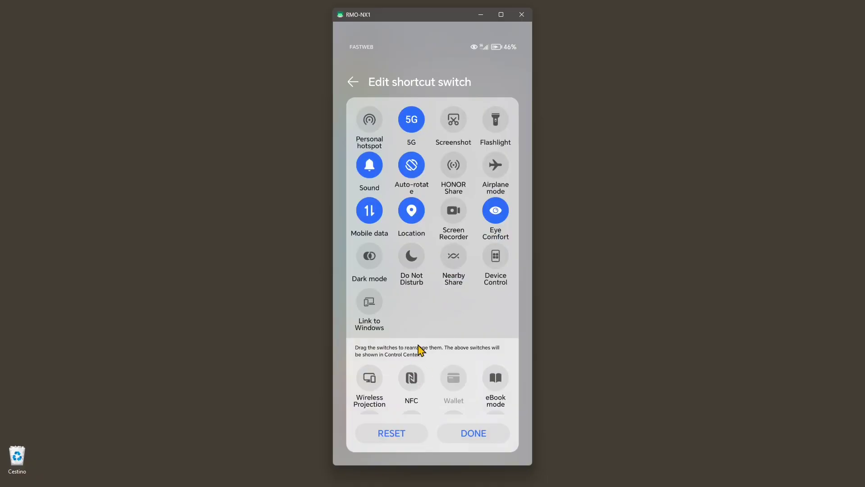
{"action": "scroll", "coordinate": [419, 352], "scroll_direction": "down", "scroll_amount": 2}
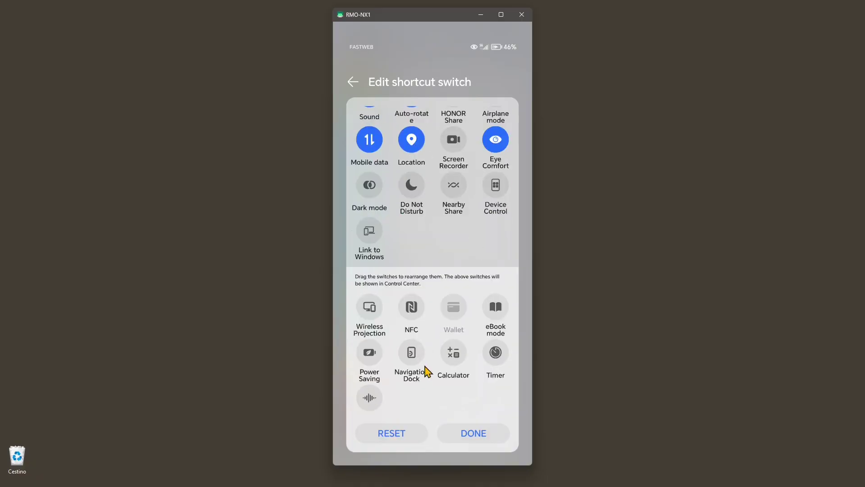
{"action": "scroll", "coordinate": [425, 371], "scroll_direction": "down", "scroll_amount": 1}
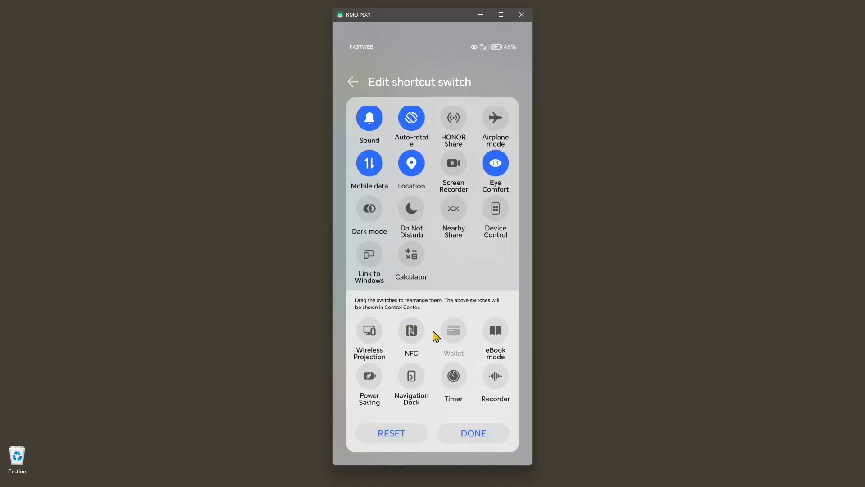
{"action": "left_click", "coordinate": [445, 375]}
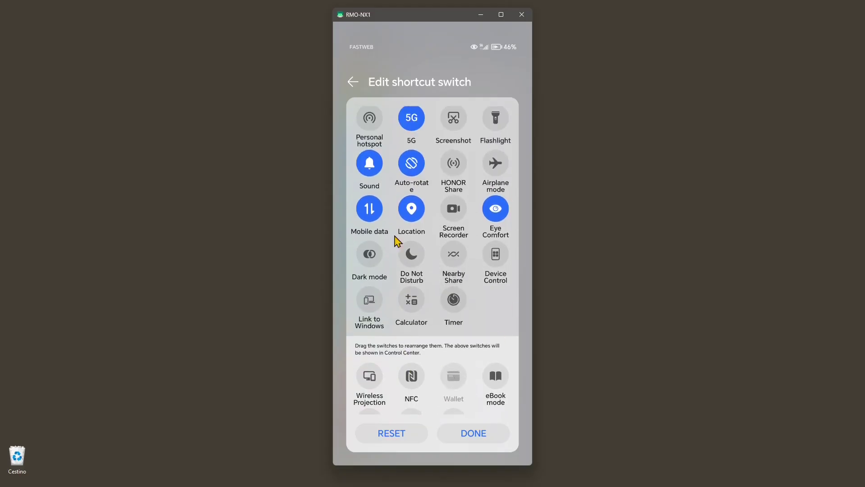